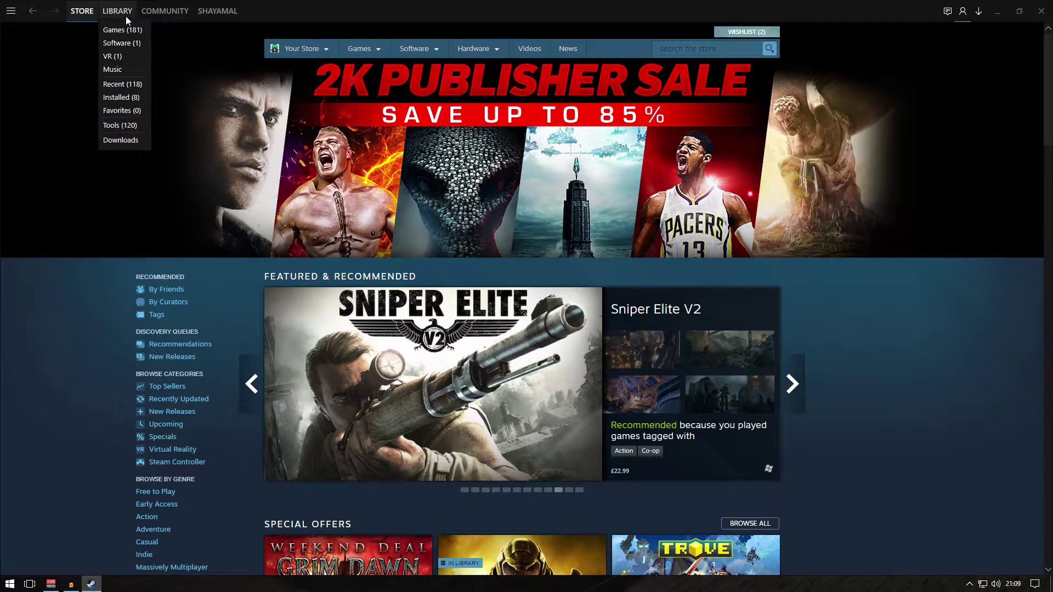
Start Arma 3 from the Steam Library and go to the launcher's Parameters page.
left_click(119, 15)
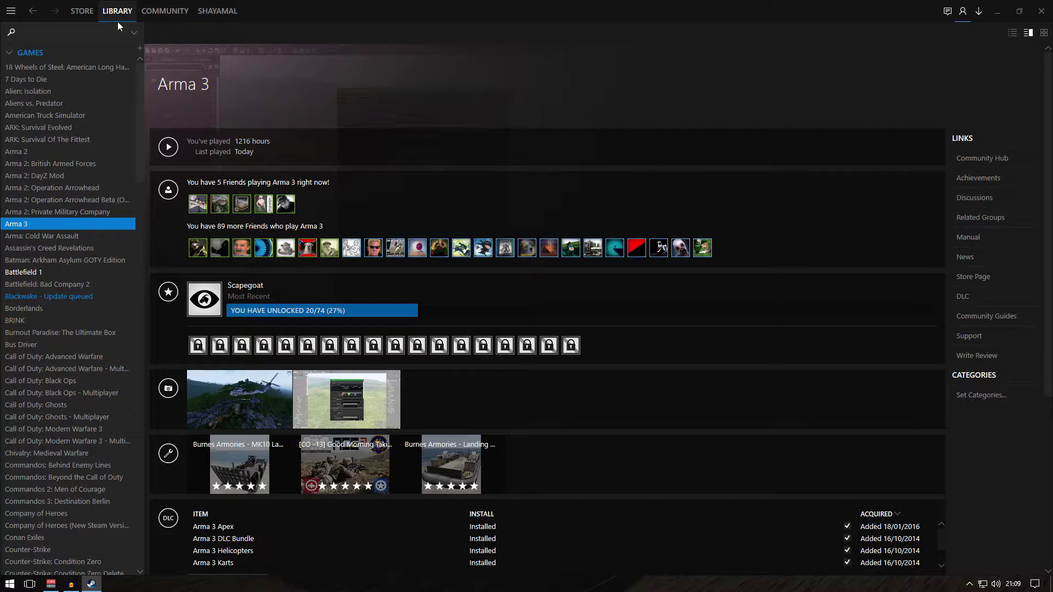
left_click(165, 148)
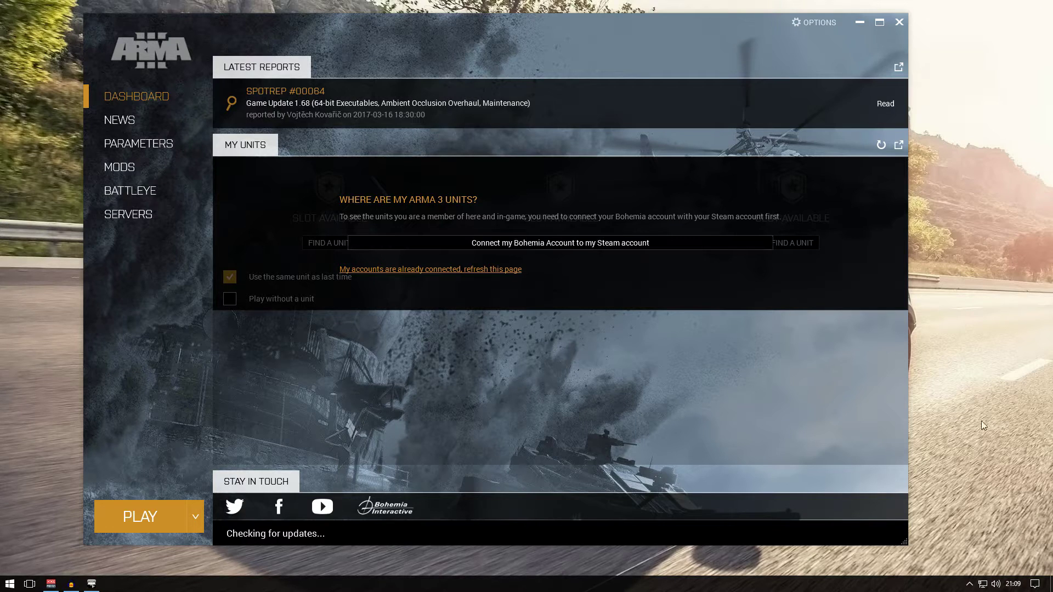
left_click(139, 143)
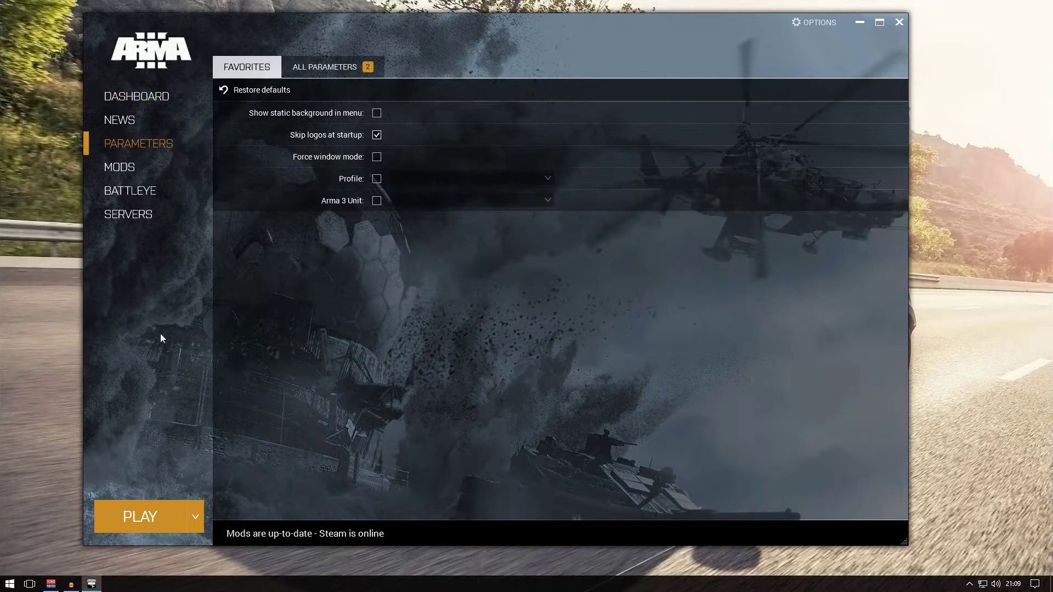
Show All Parameters and change the Platform from 32-bit to 64-bit.
left_click(323, 65)
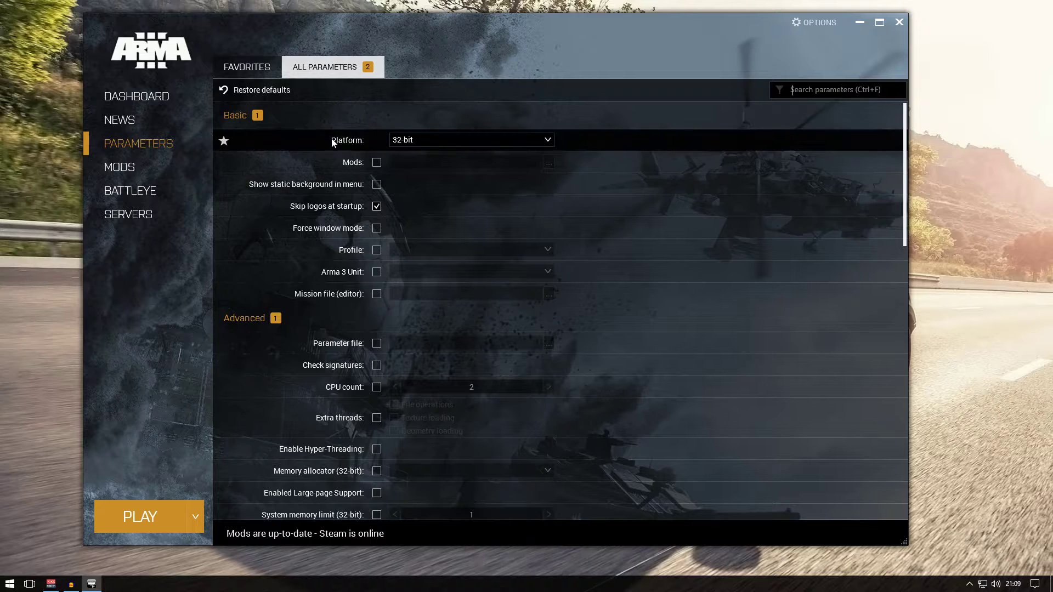
left_click(444, 141)
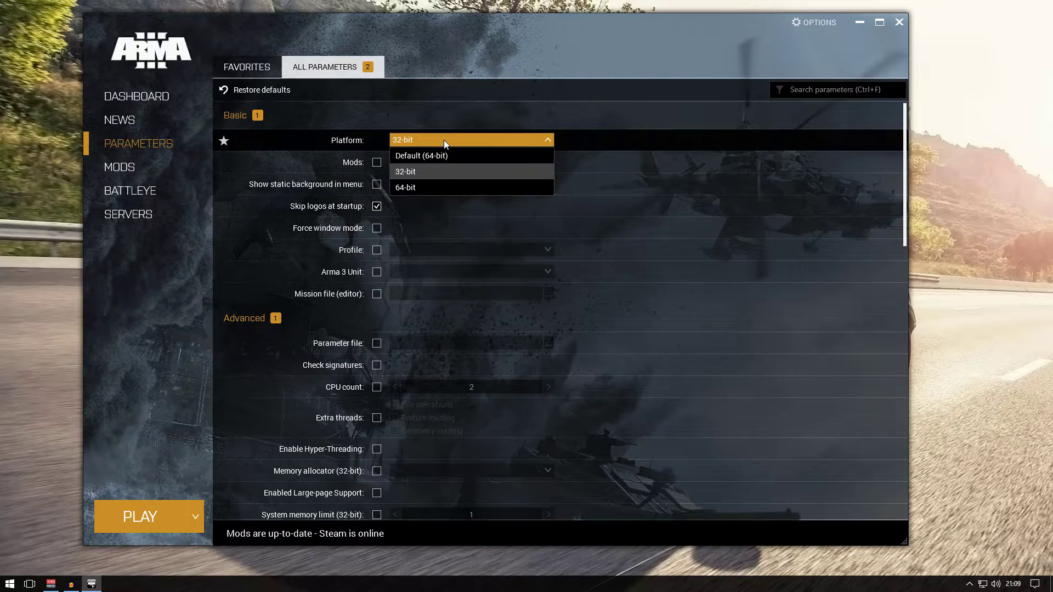
left_click(424, 174)
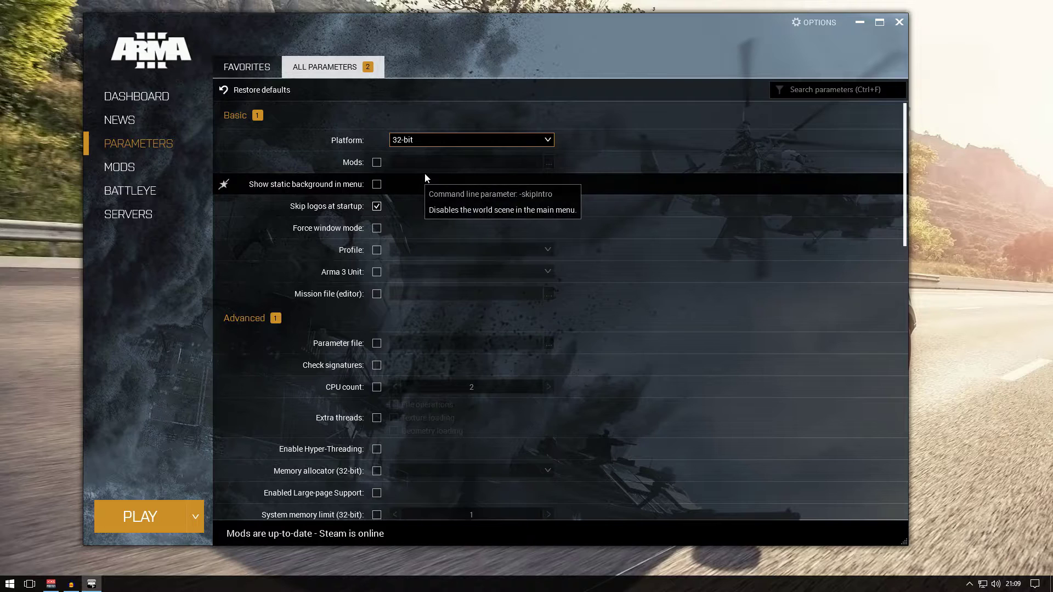
left_click(514, 146)
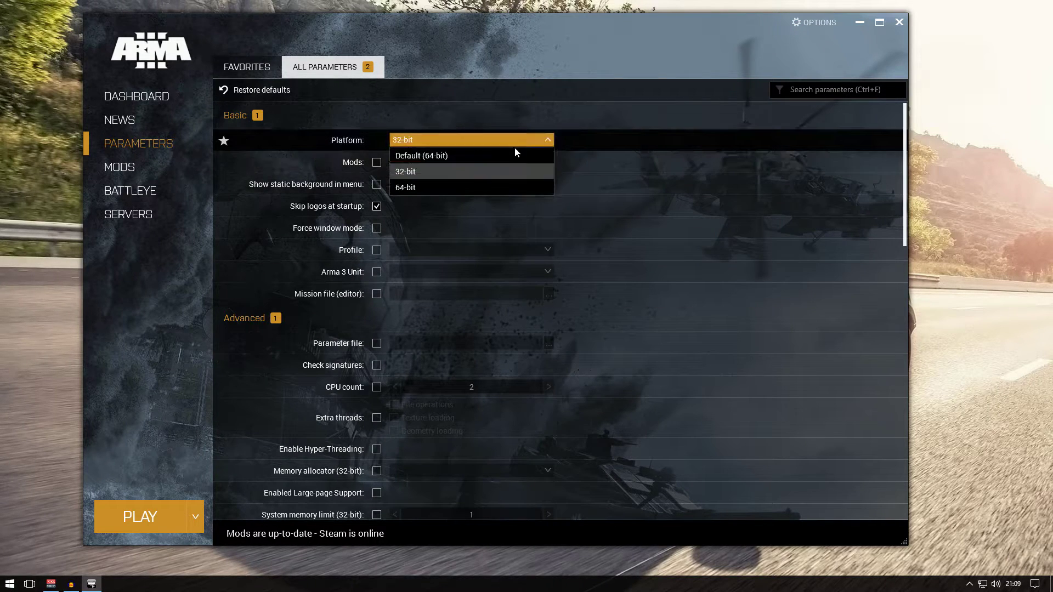
left_click(420, 190)
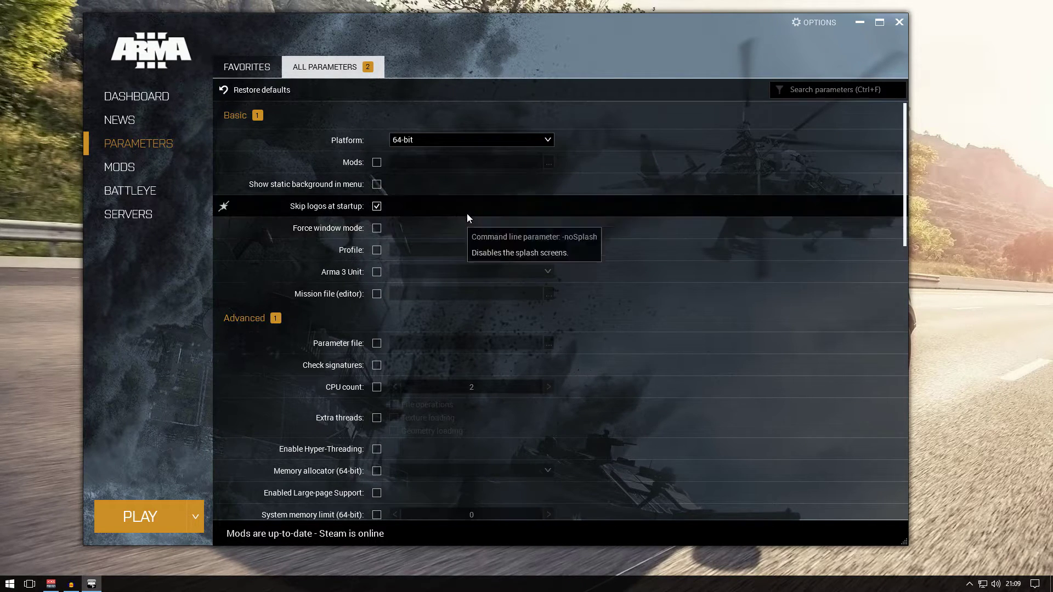